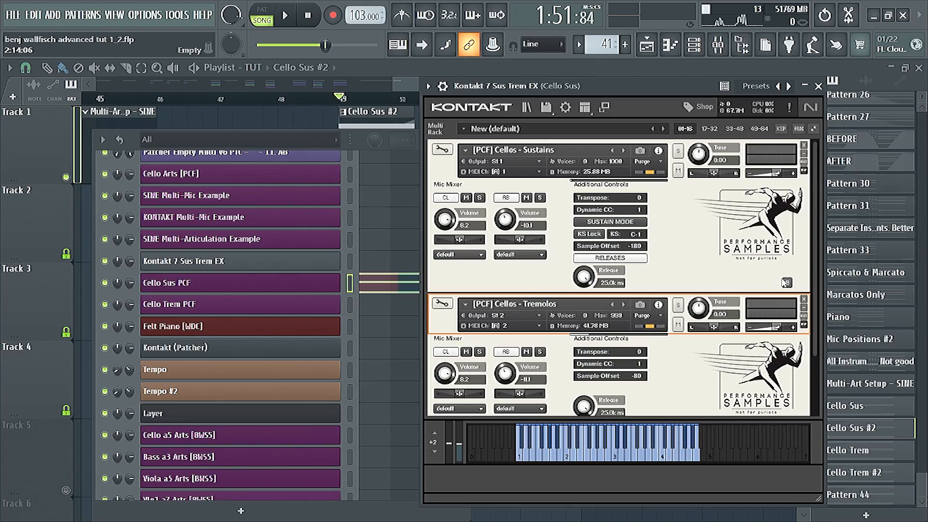
Check the dynamic range and register settings page of the Cellos - Sustains instrument and return to its main page.
left_click(786, 283)
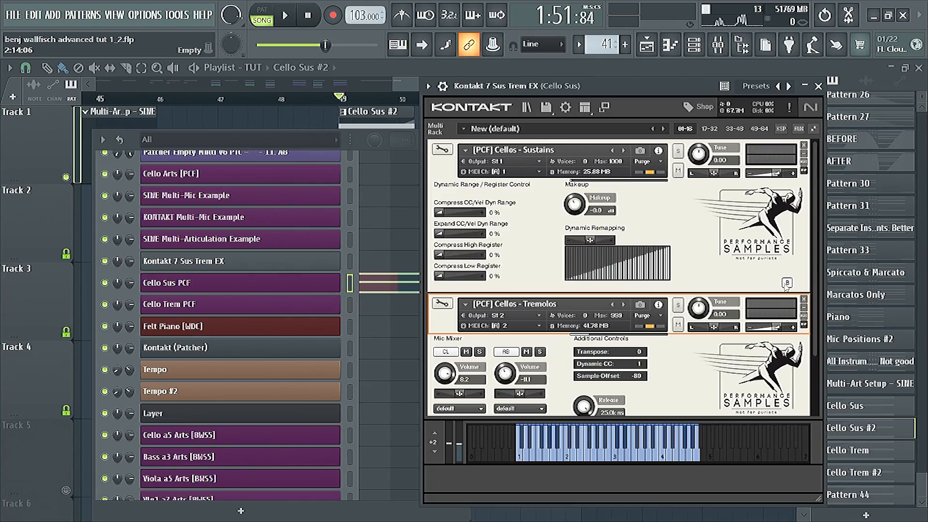
left_click(785, 284)
left_click(785, 284)
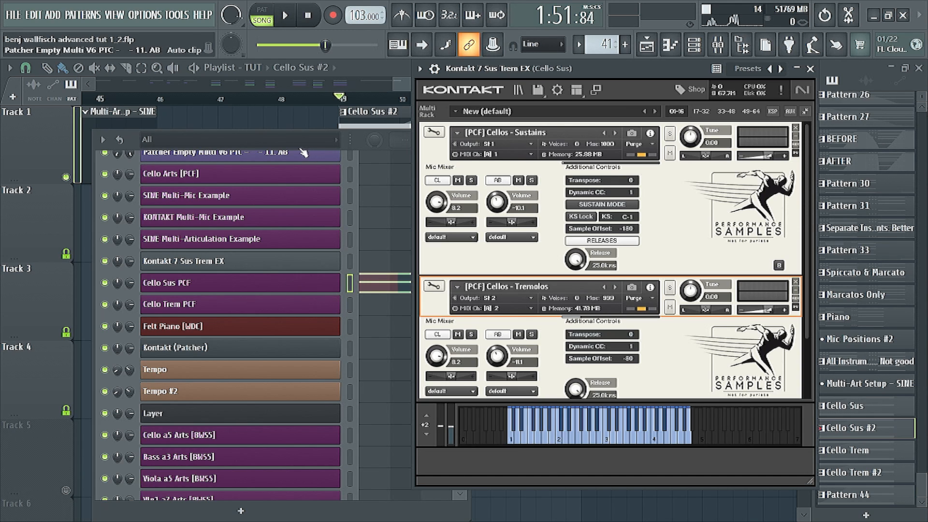
Inspect the Cello Sus and Cello Trem tracks in the mixer, and view their patterns and volume automation in the playlist.
key("F9")
left_click_drag(599, 113, 467, 169)
left_click(509, 179)
left_click(522, 178)
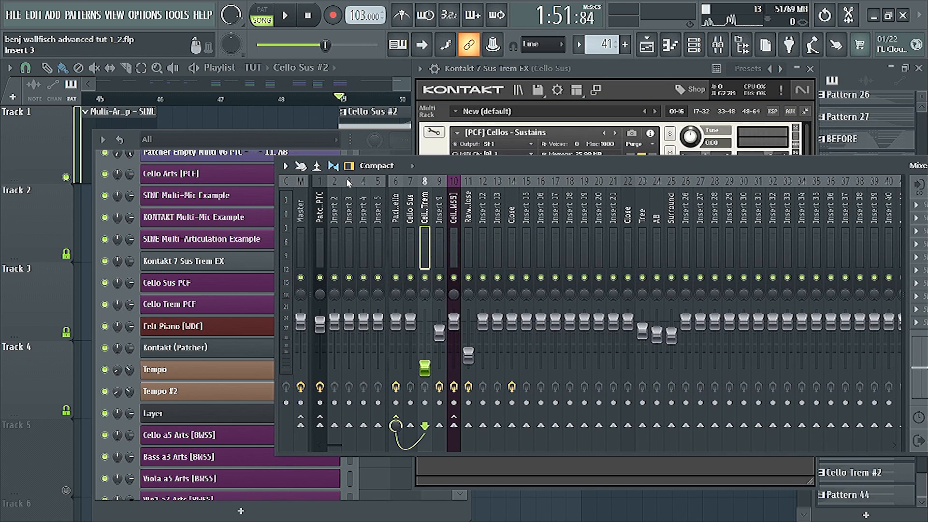
key("F12")
scroll(374, 125, "up", 3)
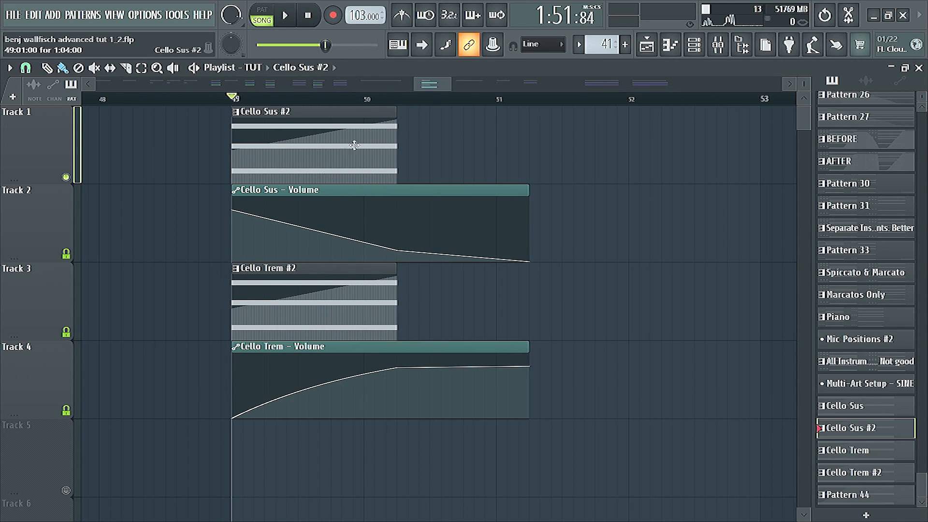
Play back the Cello Sus to Cello Trem crossfade and watch how the automation moves the two mixer faders.
key("F9")
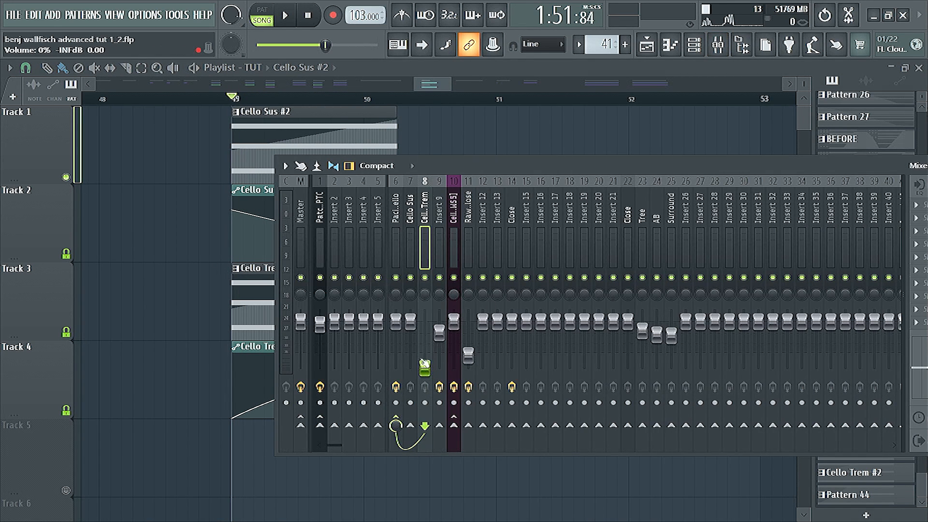
key("F9")
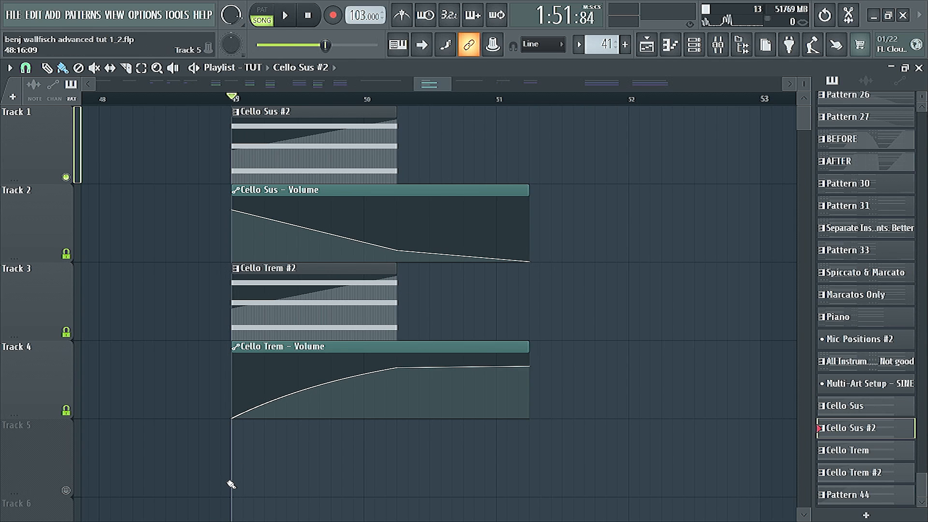
key("F9")
key("space")
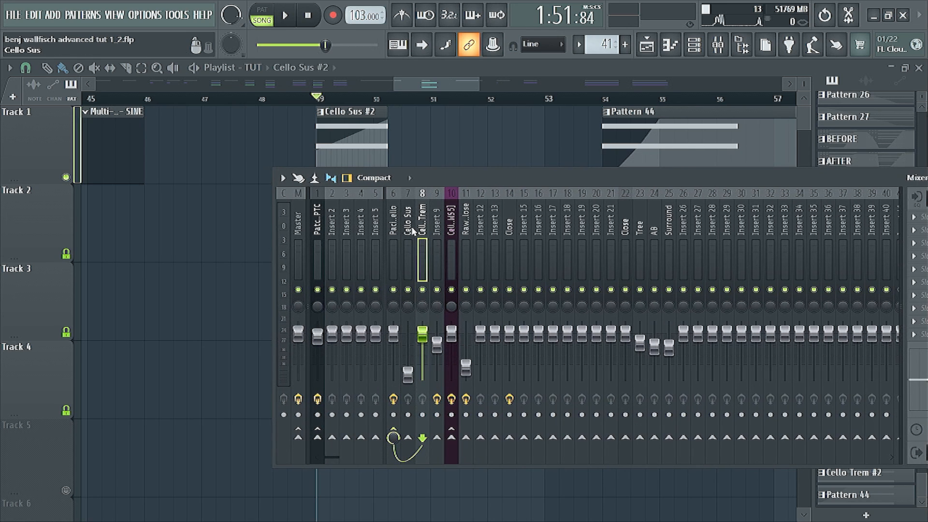
key("F9")
key("F9")
key("F9")
Show the Cello Sus PCF channel's articulation controls over its notes and lower the REL controller.
key("F7")
key("F6")
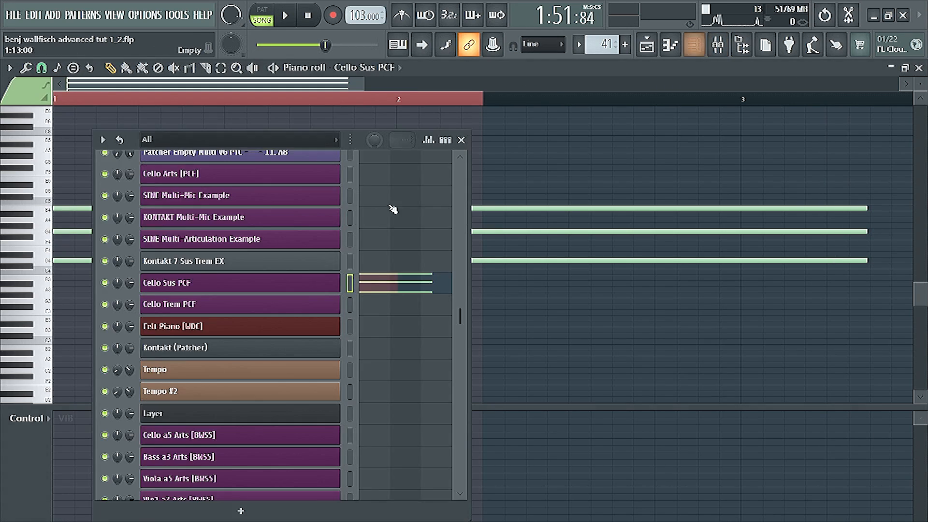
left_click(301, 285)
left_click(304, 270)
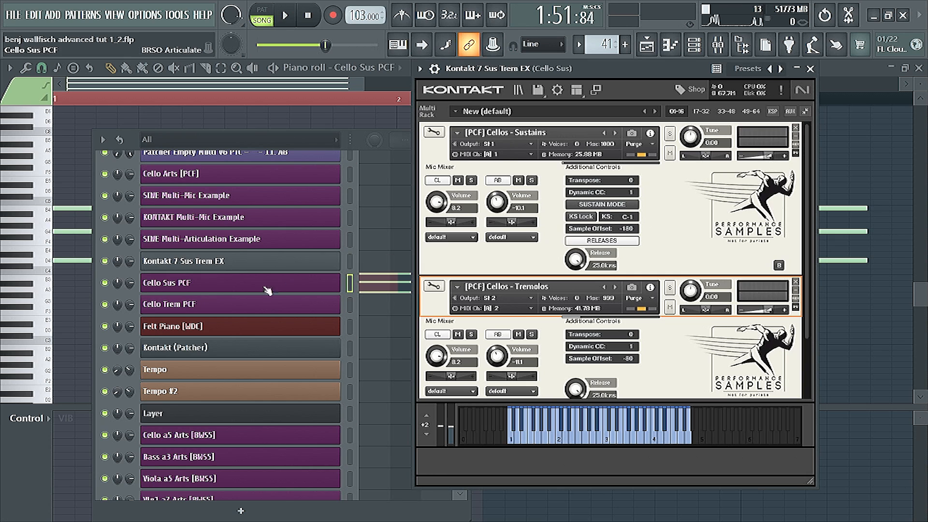
left_click(225, 285)
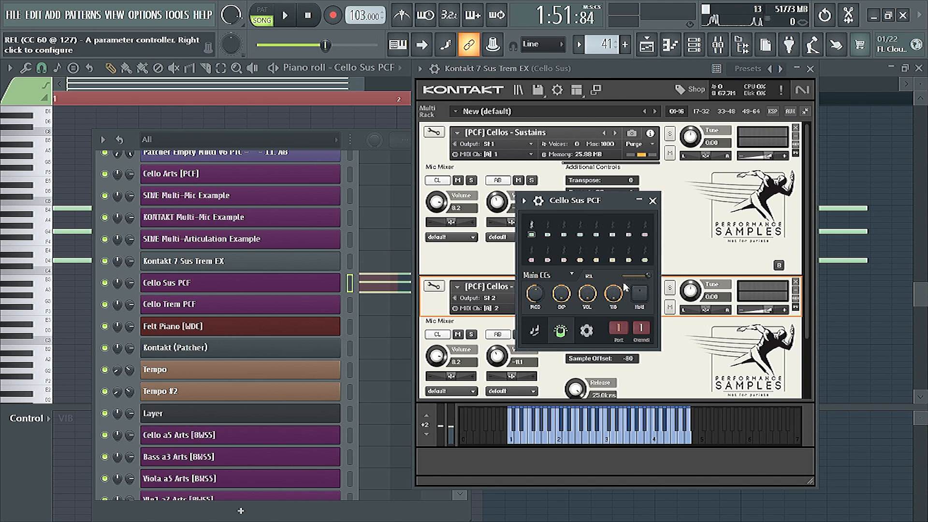
left_click_drag(647, 275, 623, 275)
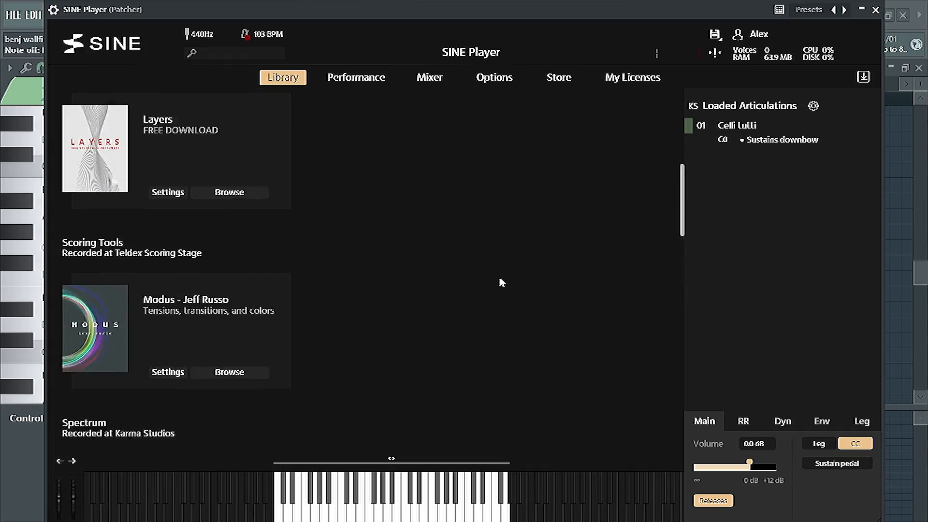
Load the Tremolo articulation of Celli tutti from Benjamin Wallfisch Strings alongside the loaded Sustains downbow.
scroll(497, 281, "up", 5)
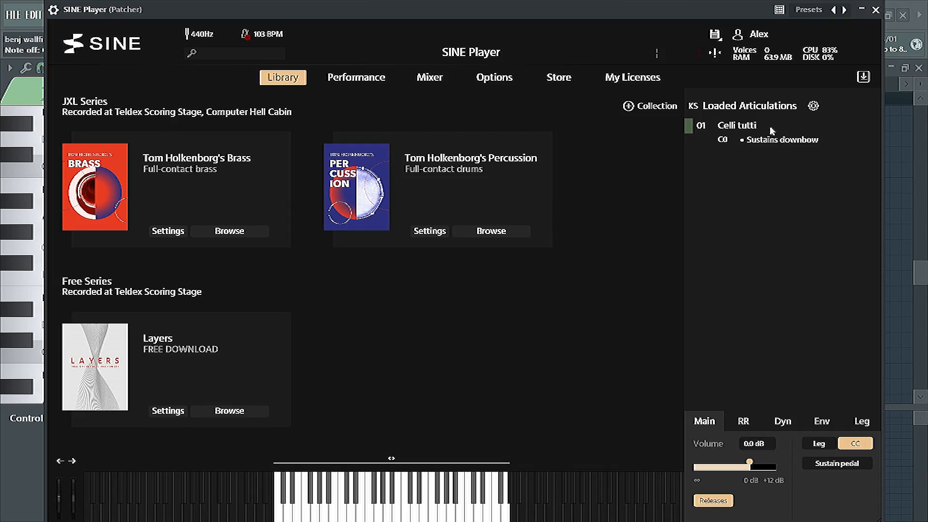
scroll(582, 225, "down", 15)
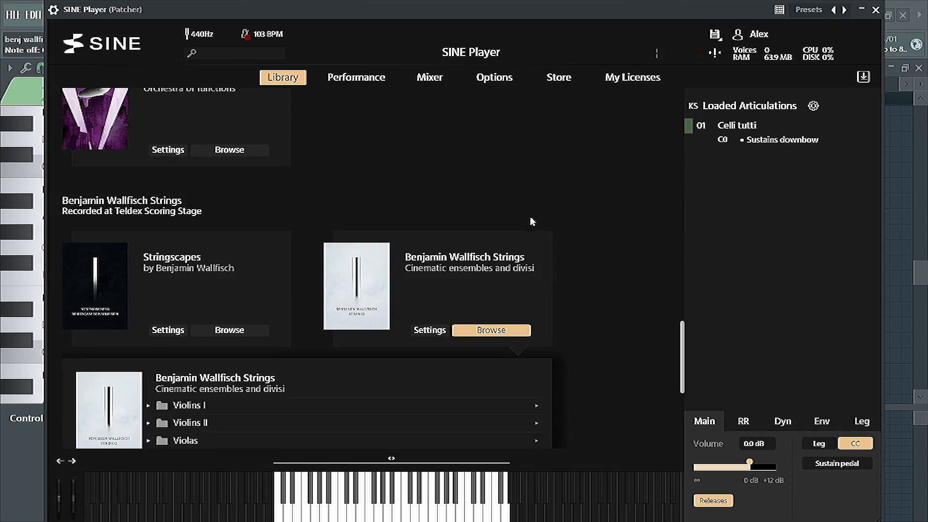
left_click(183, 340)
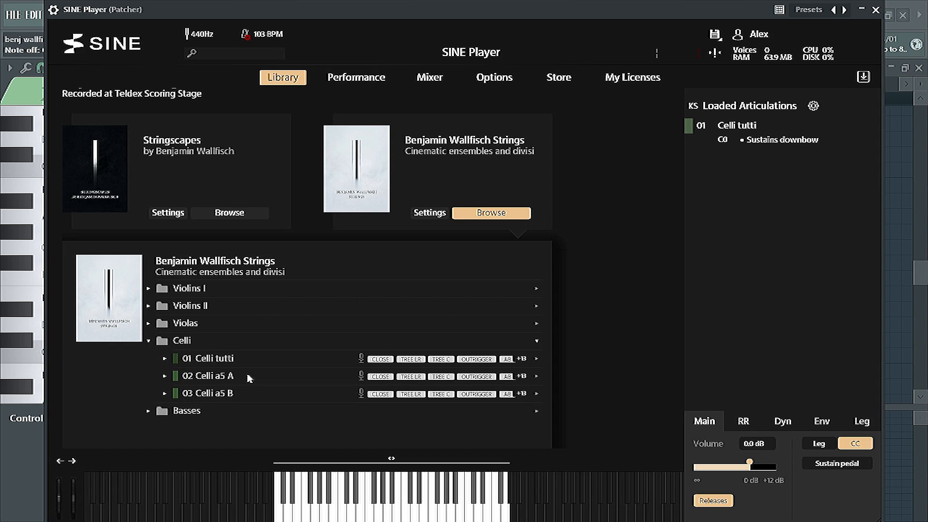
left_click(224, 364)
left_click_drag(527, 329, 745, 164)
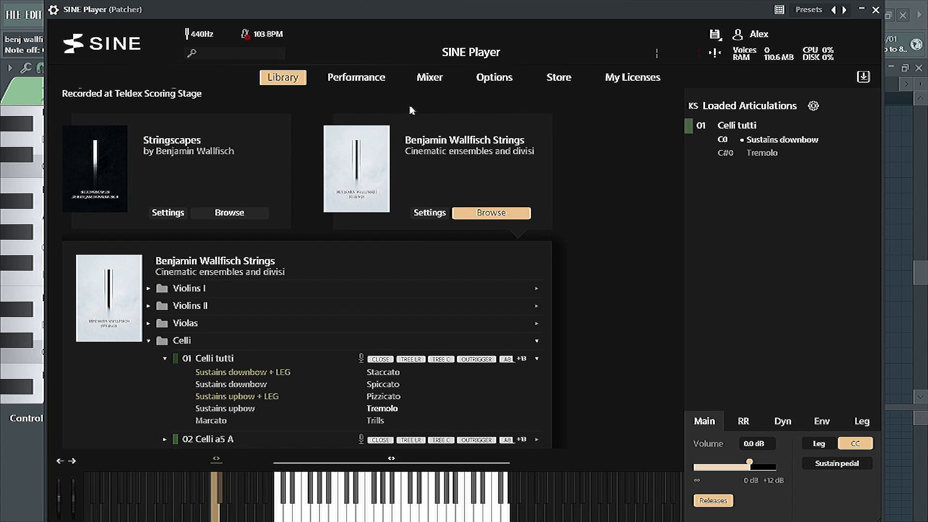
Set the performance switch mode to Poly and select both Sustains downbow and Tremolo for the poly map.
left_click(375, 84)
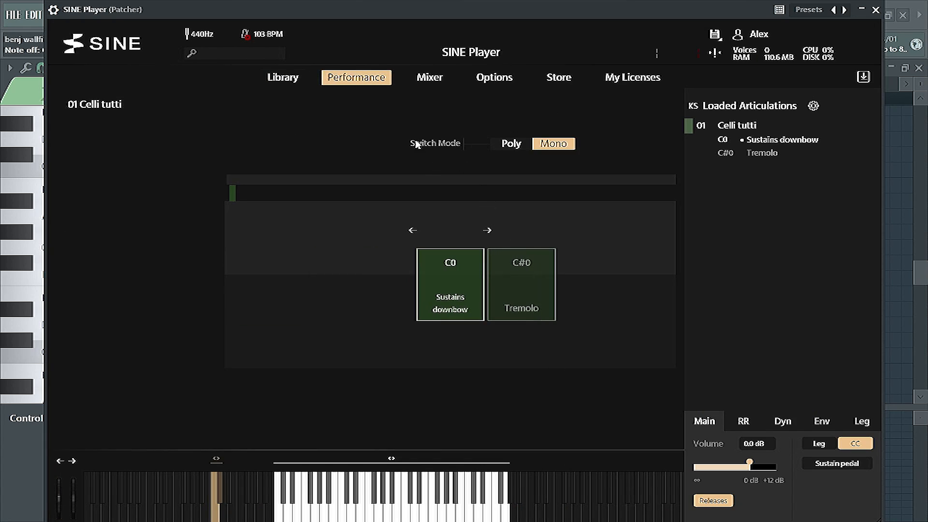
left_click(505, 145)
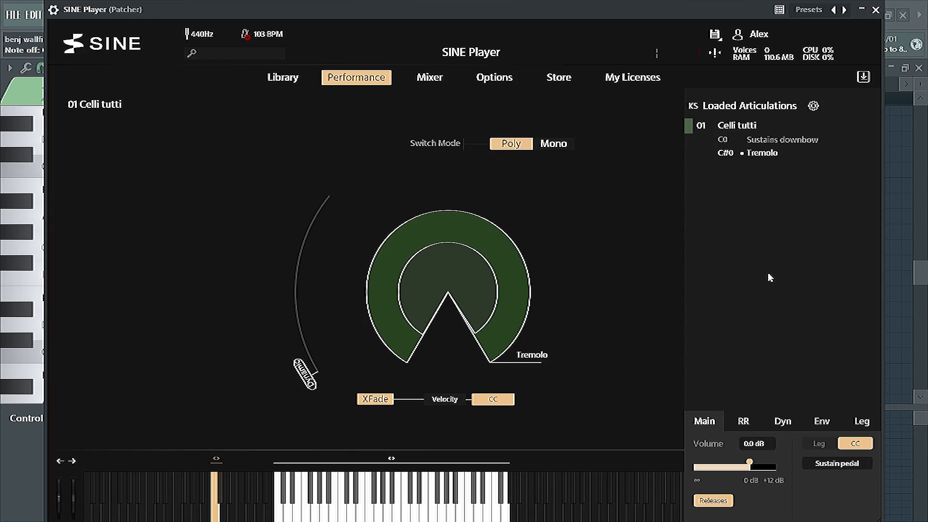
left_click(786, 140)
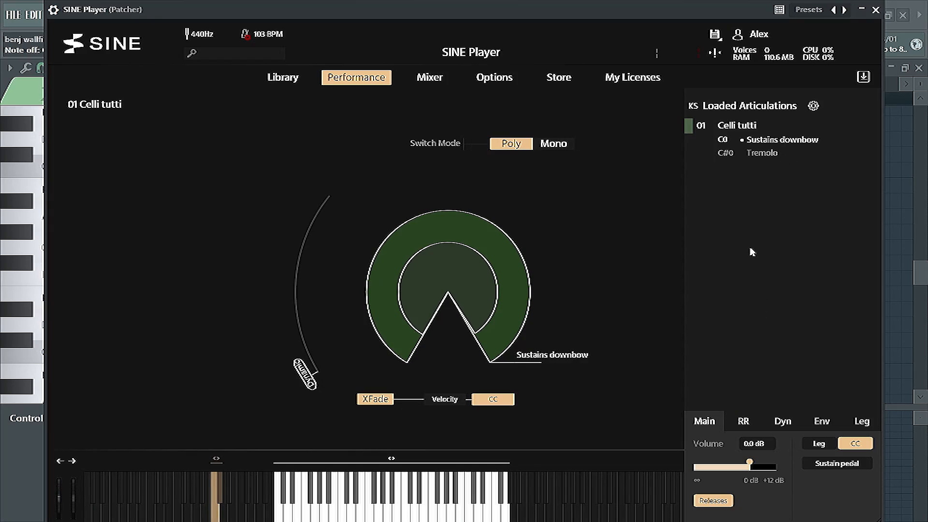
left_click(764, 154, "shift")
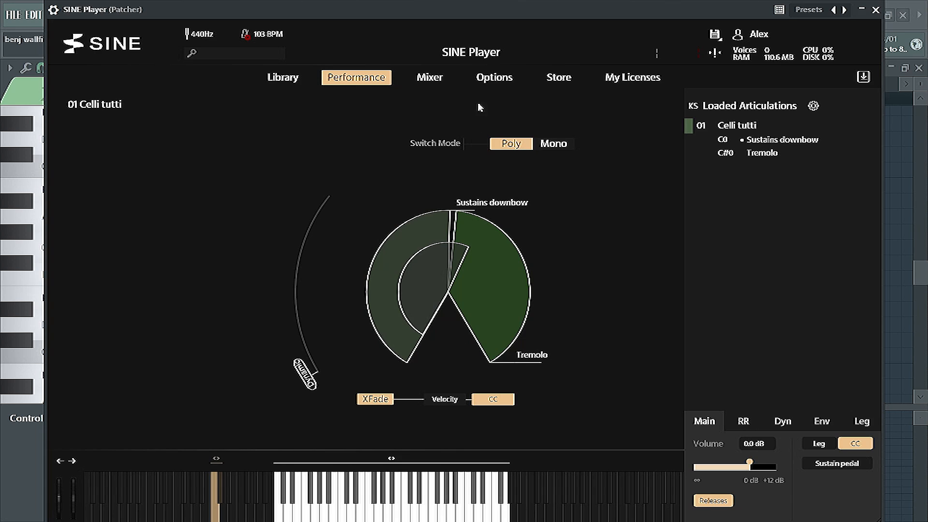
Review the controller map options and shift the poly map boundary so Sustains downbow covers more of the range than Tremolo.
left_click(483, 78)
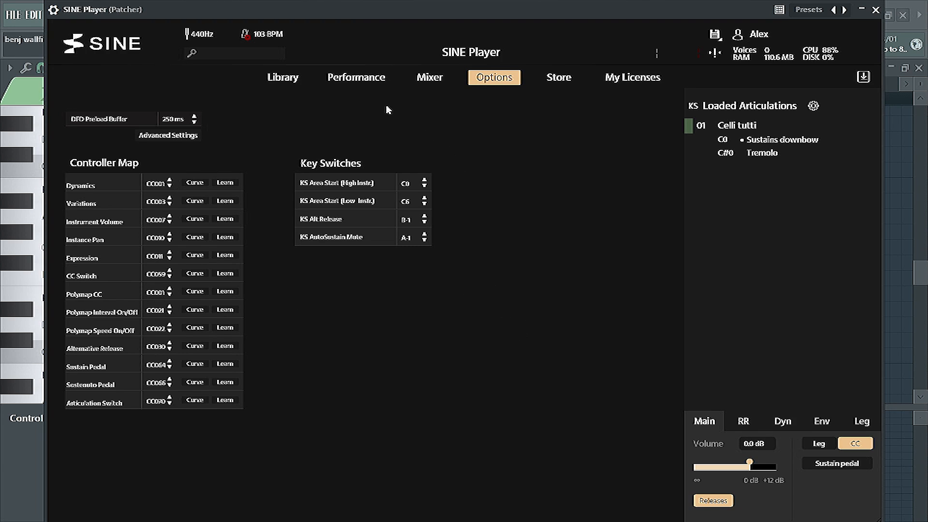
left_click(356, 77)
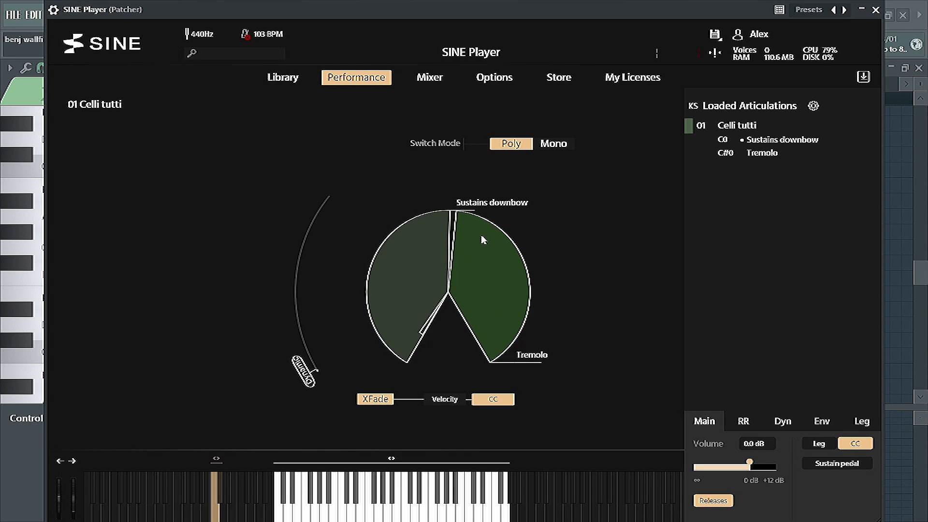
left_click_drag(458, 216, 480, 234)
left_click_drag(496, 278, 494, 326)
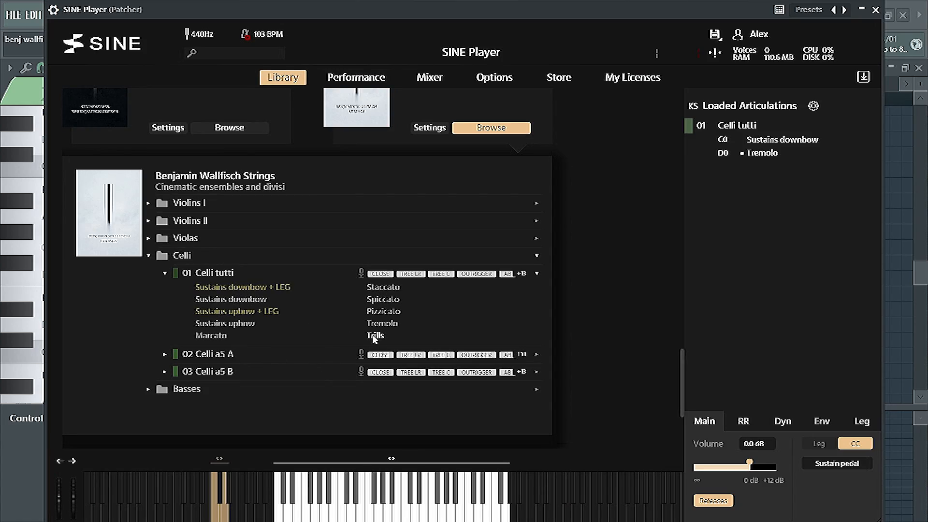
Load the Celli tutti Trills articulation and select it together with Sustains downbow and Tremolo for the poly map.
left_click_drag(373, 338, 753, 172)
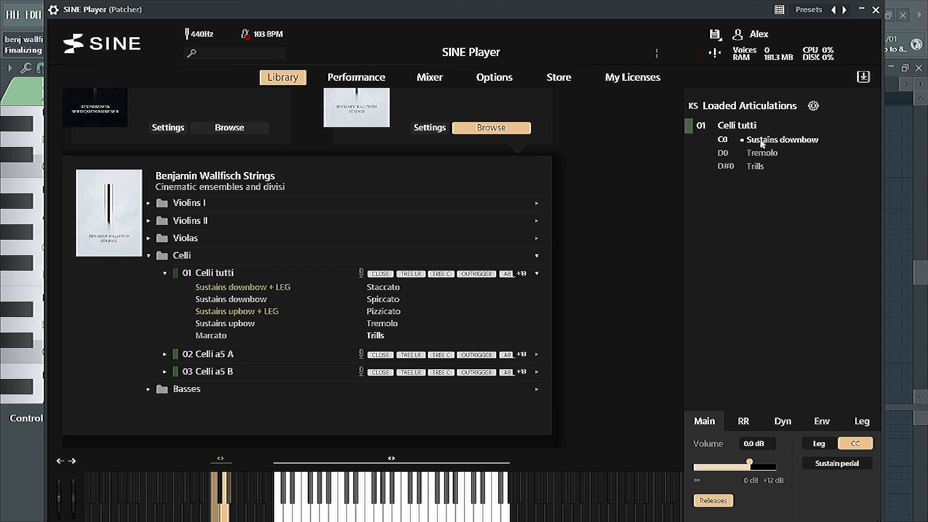
left_click(761, 164)
left_click(760, 152)
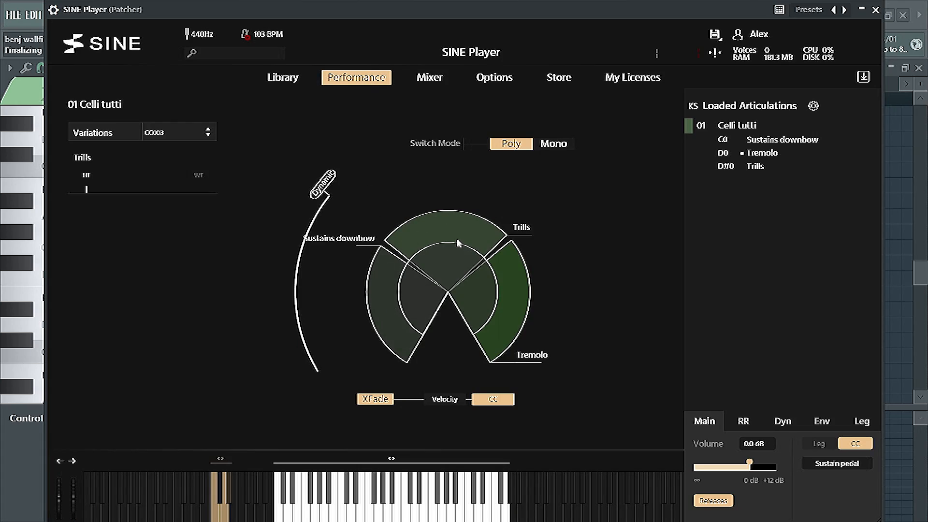
Adjust the three poly map sections, shrinking Tremolo's share and enlarging the Sustains downbow share.
left_click_drag(511, 241, 520, 314)
left_click_drag(401, 258, 424, 230)
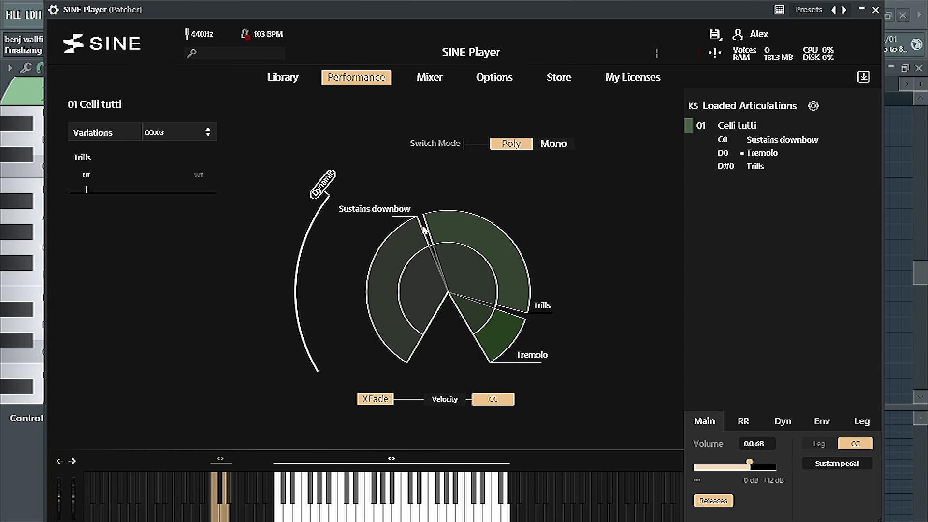